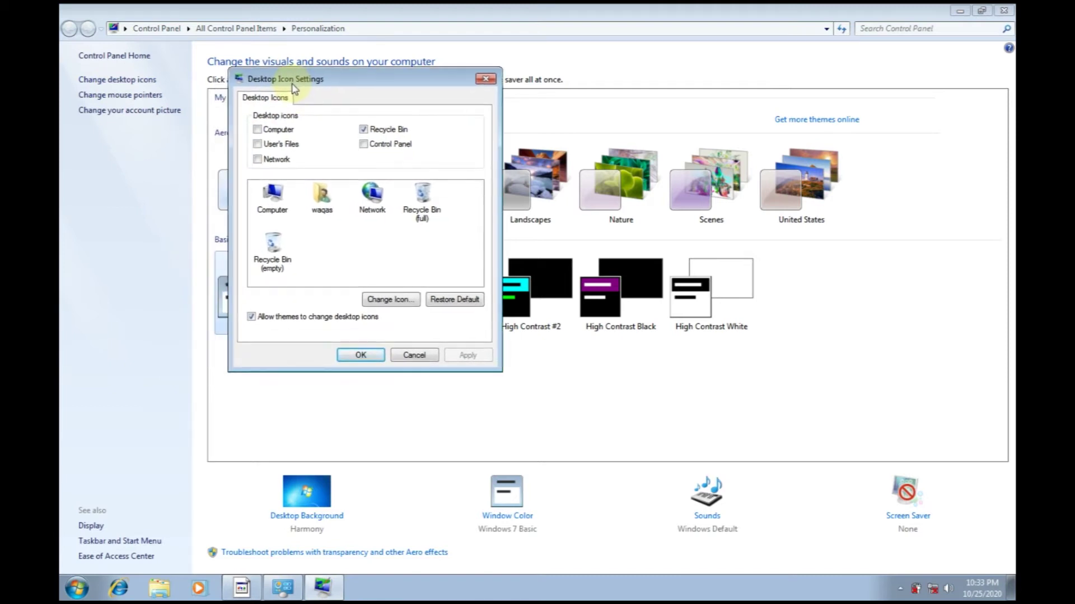
# Step: Add the Computer, User's Files and Control Panel icons to the desktop and close the personalization settings
pyautogui.click(272, 129)
pyautogui.click(274, 145)
pyautogui.click(367, 145)
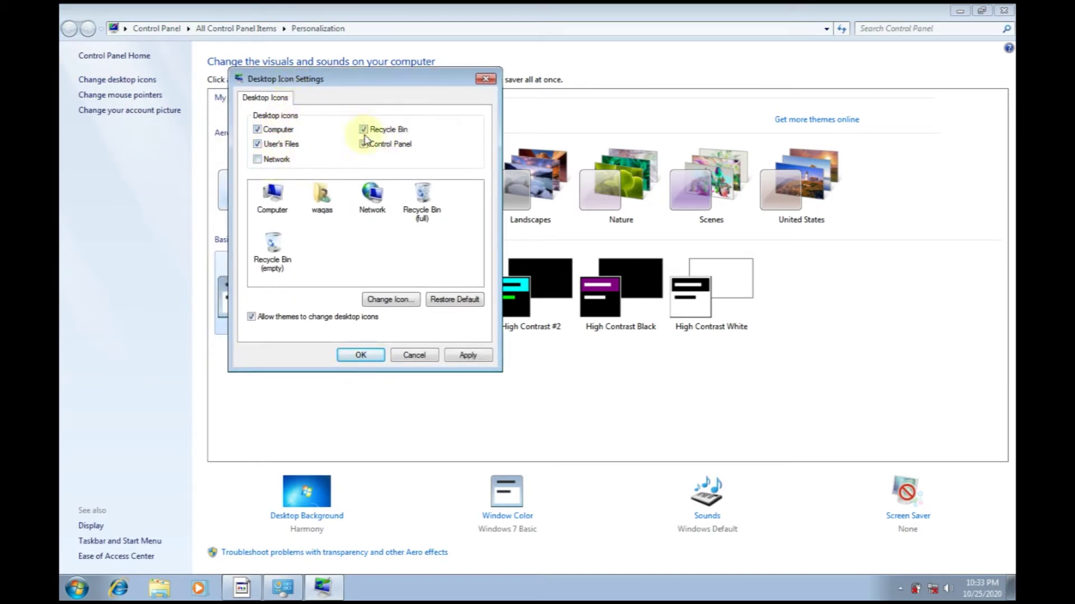
pyautogui.click(469, 355)
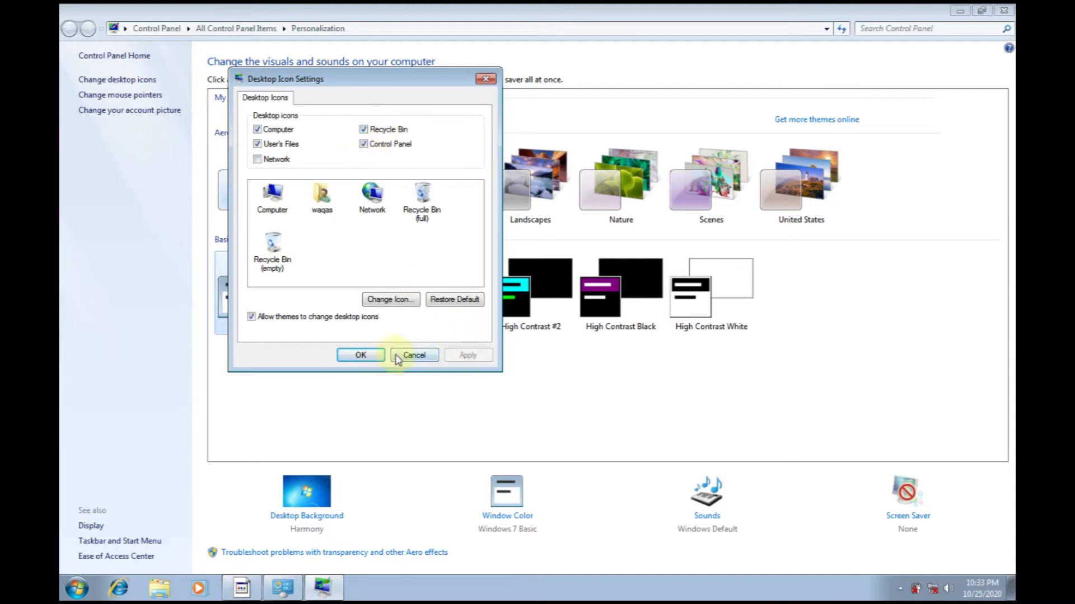
pyautogui.click(414, 355)
pyautogui.click(1008, 10)
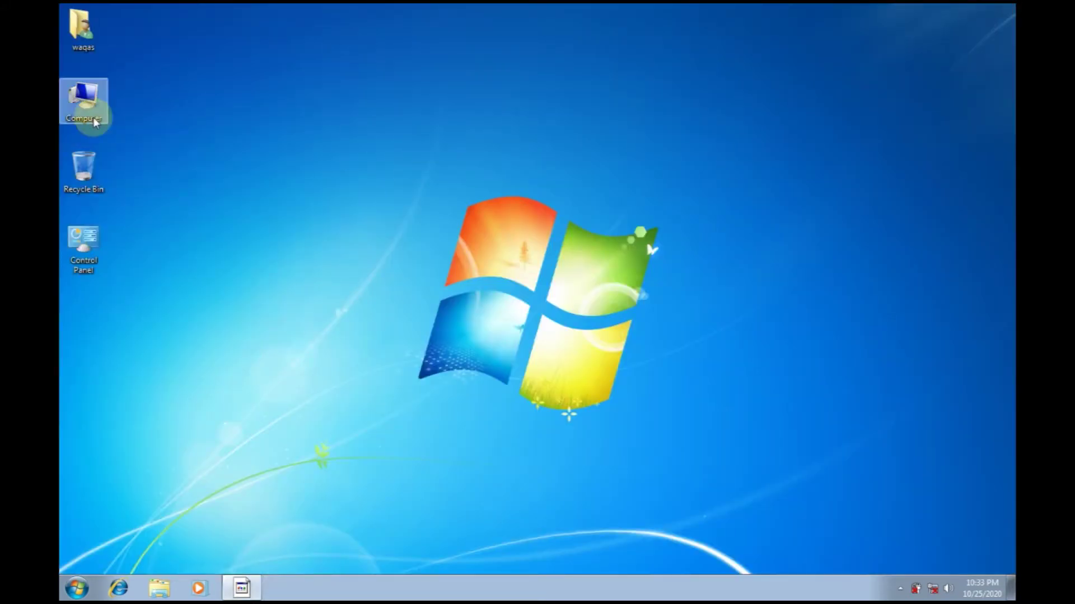
# Step: Refresh the desktop twice
pyautogui.rightClick(246, 107)
pyautogui.click(253, 140)
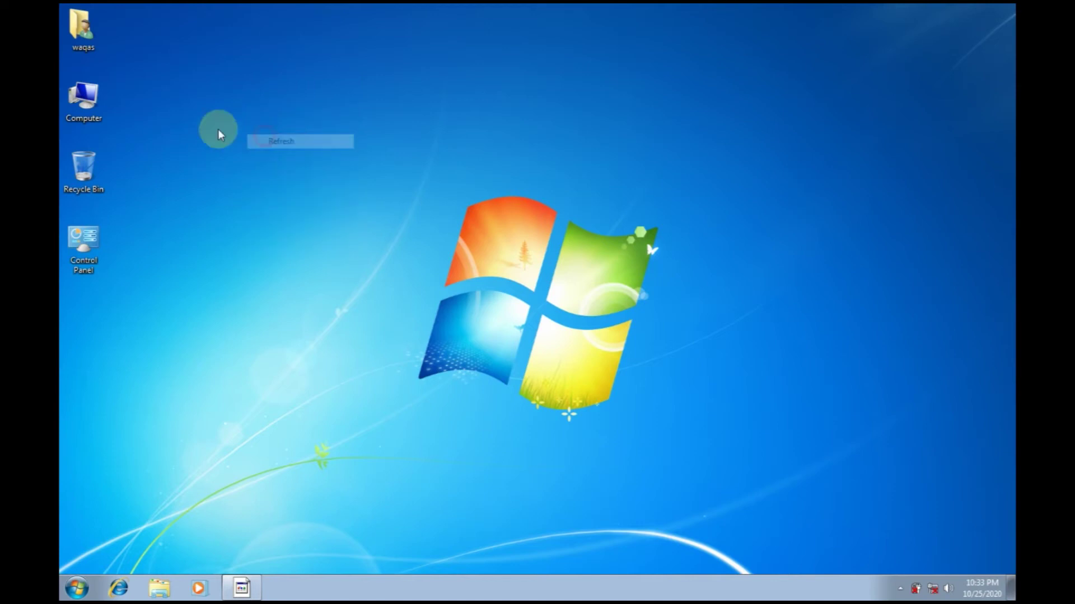
pyautogui.rightClick(215, 91)
pyautogui.click(239, 128)
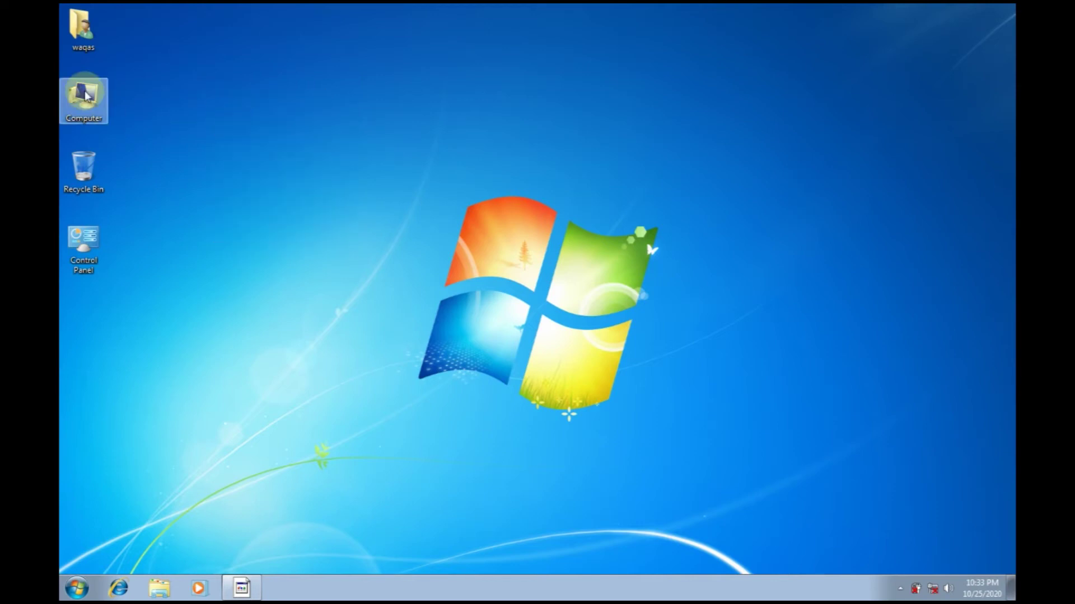
# Step: Check Device Manager for devices with missing drivers and for the installed display adapter, and close the system windows
pyautogui.rightClick(86, 95)
pyautogui.click(119, 215)
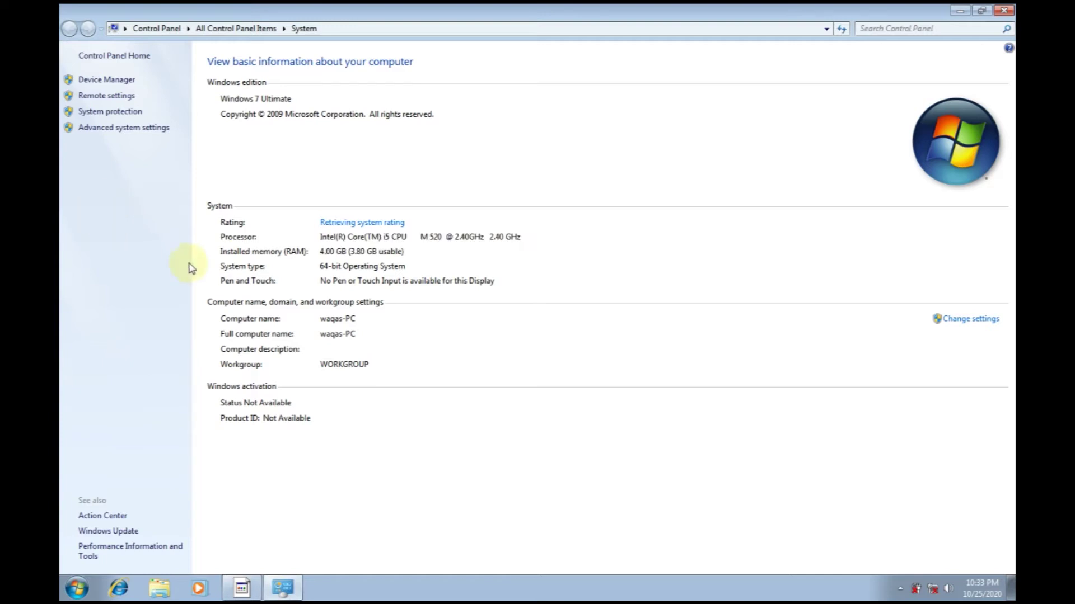
pyautogui.click(107, 80)
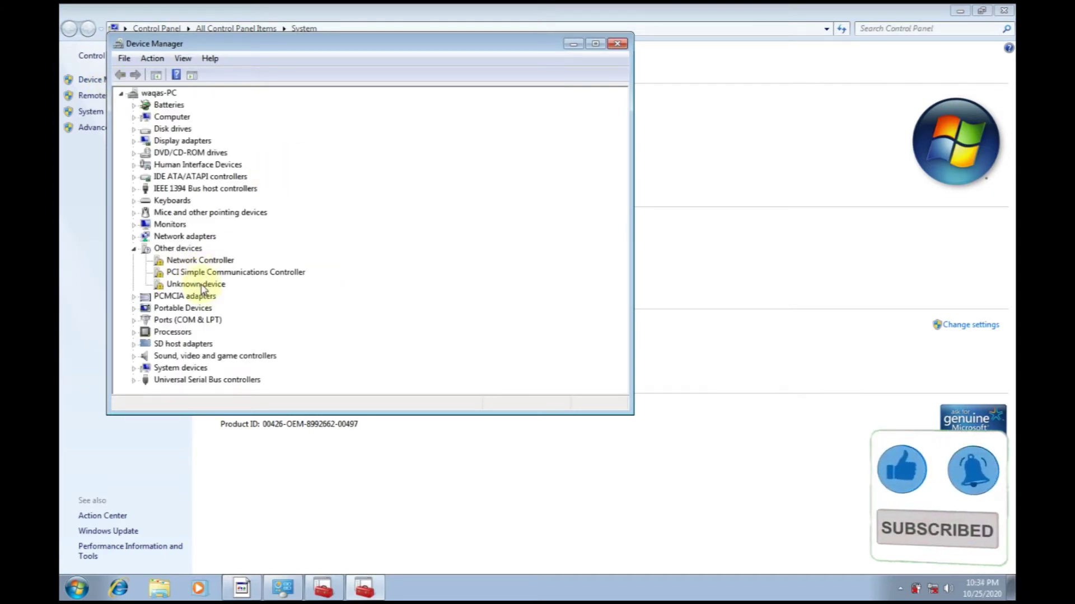
pyautogui.click(135, 142)
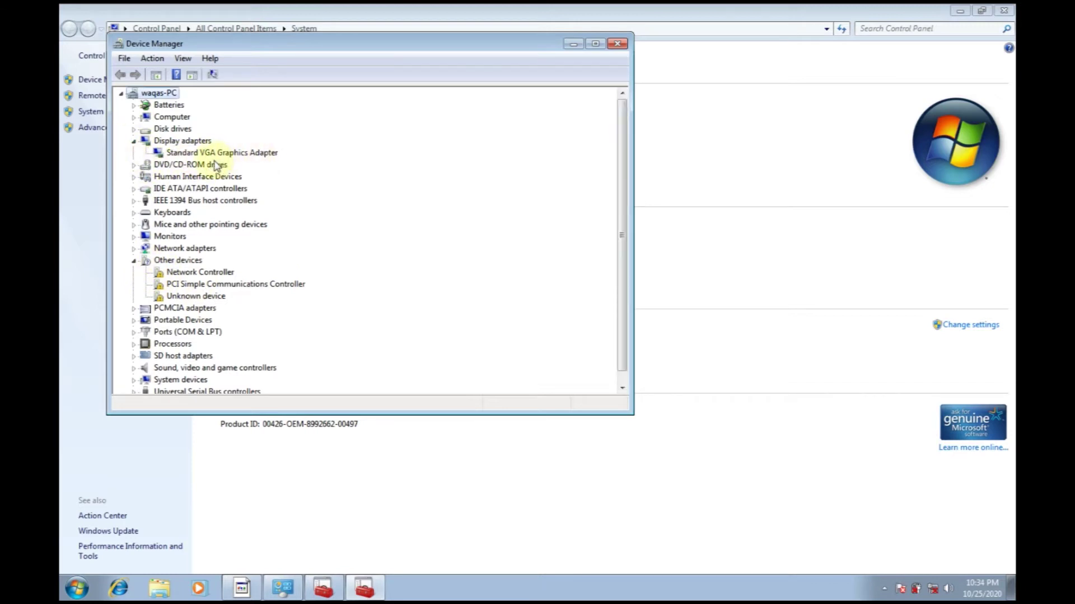
pyautogui.click(134, 141)
pyautogui.click(618, 44)
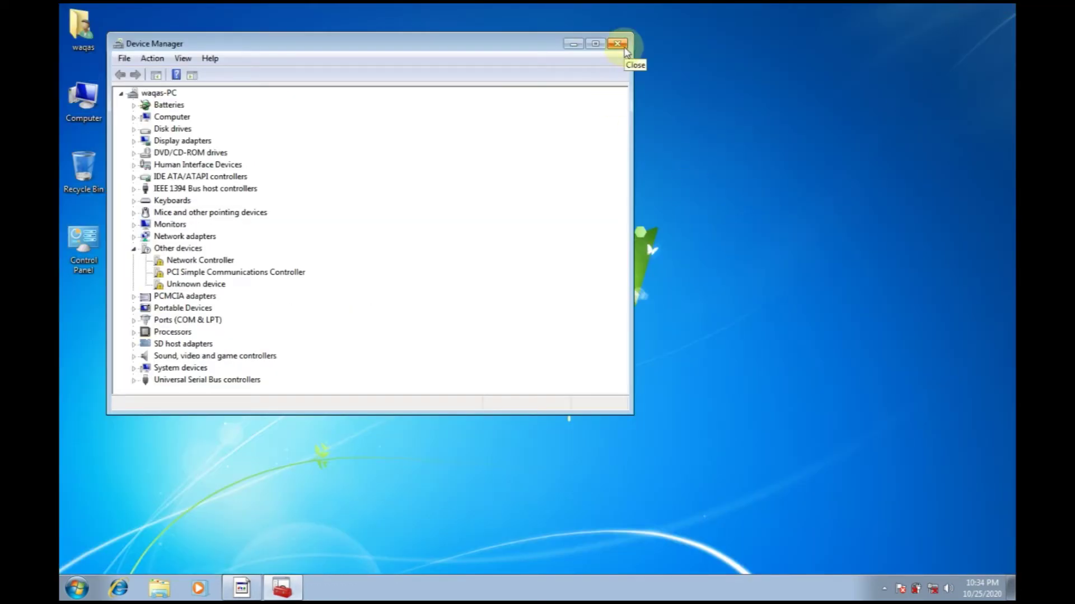
pyautogui.click(618, 45)
# Step: Open Computer in a maximized window and browse to the CD_ROM (G:) drive
pyautogui.doubleClick(72, 118)
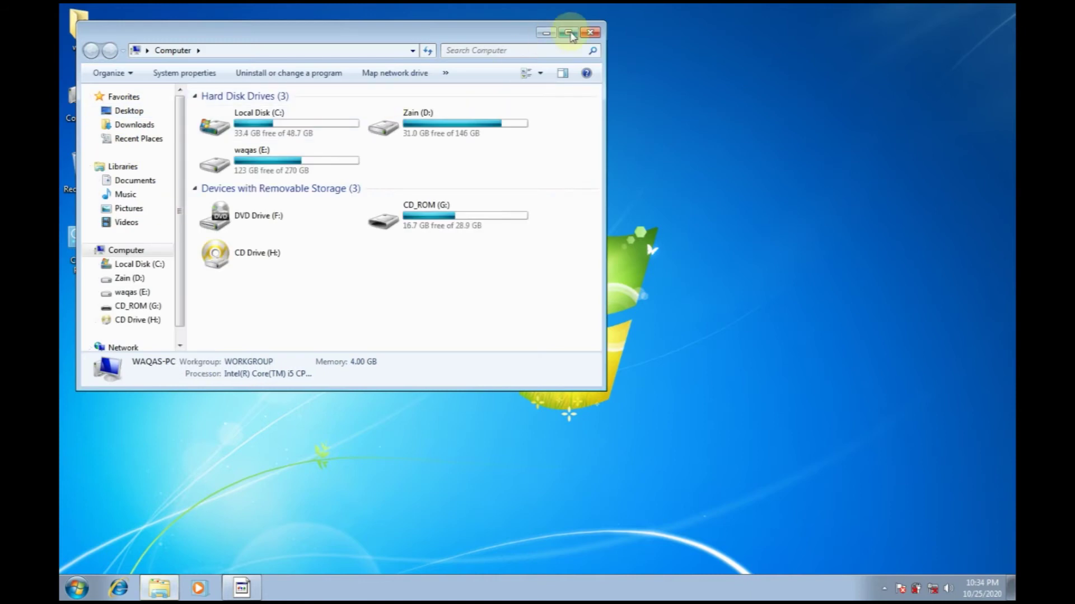
pyautogui.click(570, 28)
pyautogui.click(129, 283)
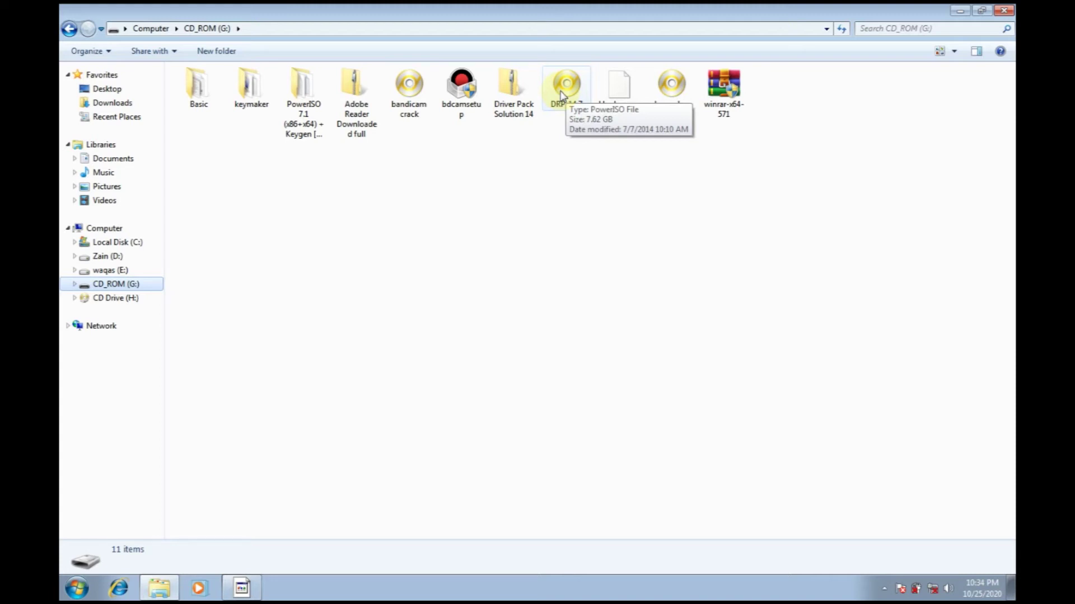
# Step: Mount the DRP_14.7 image to virtual drive H: with PowerISO
pyautogui.click(564, 94)
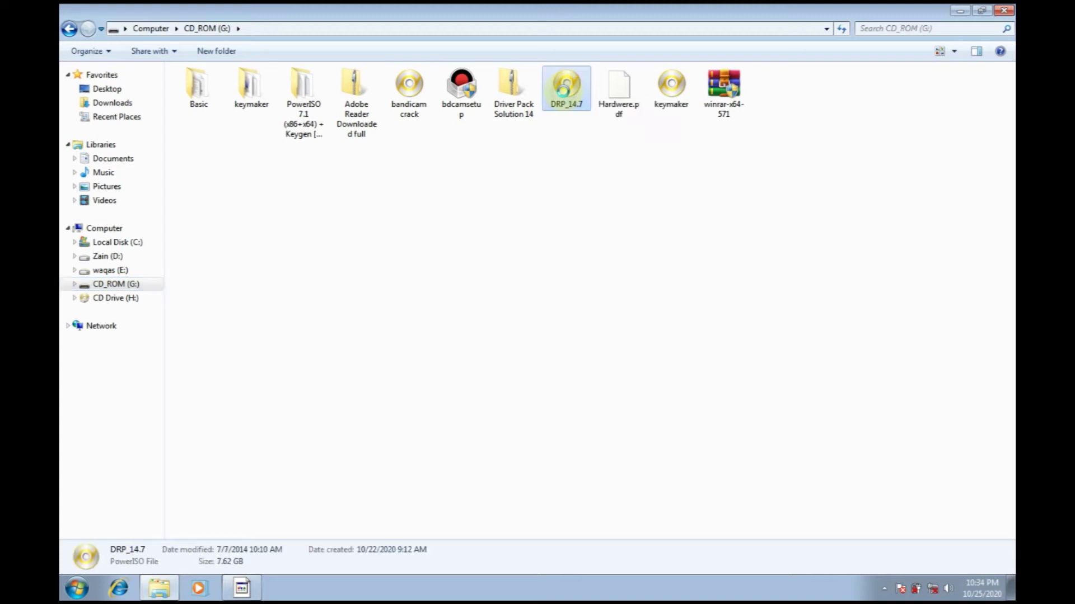
pyautogui.rightClick(564, 94)
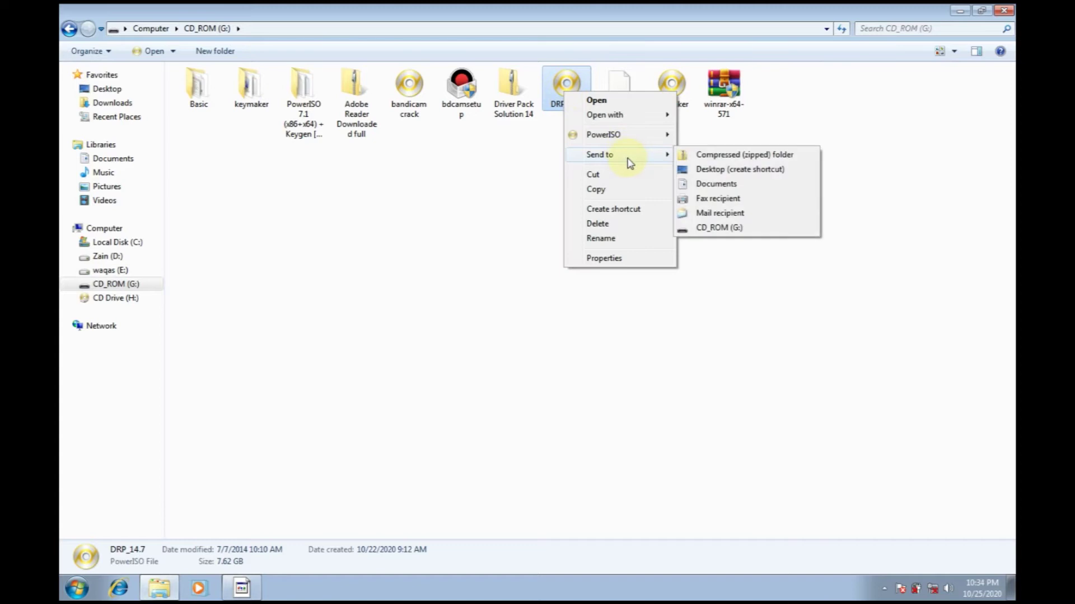
pyautogui.moveTo(619, 139)
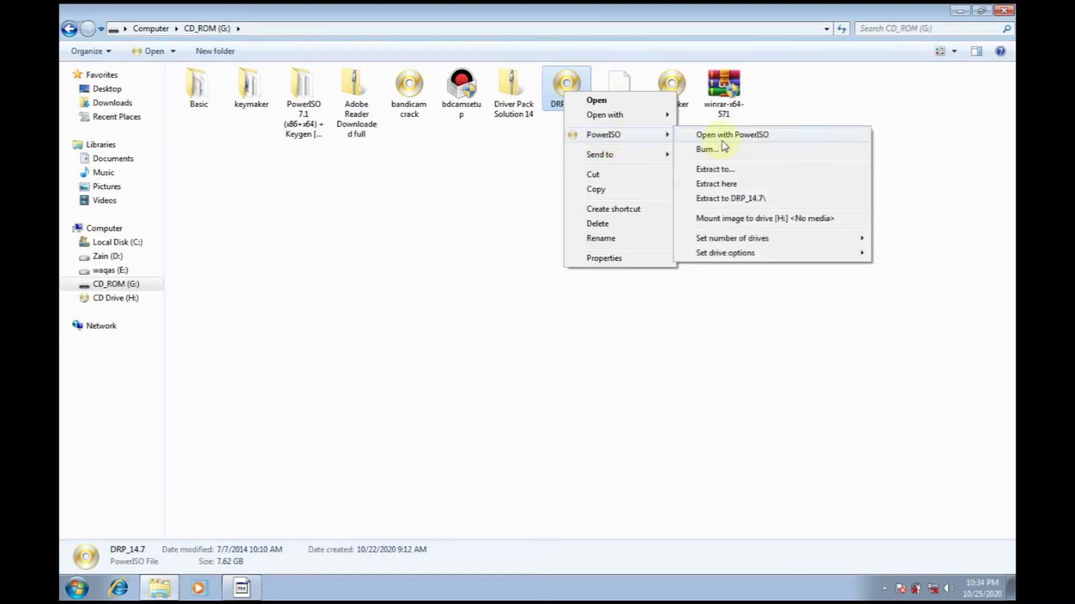
pyautogui.click(752, 219)
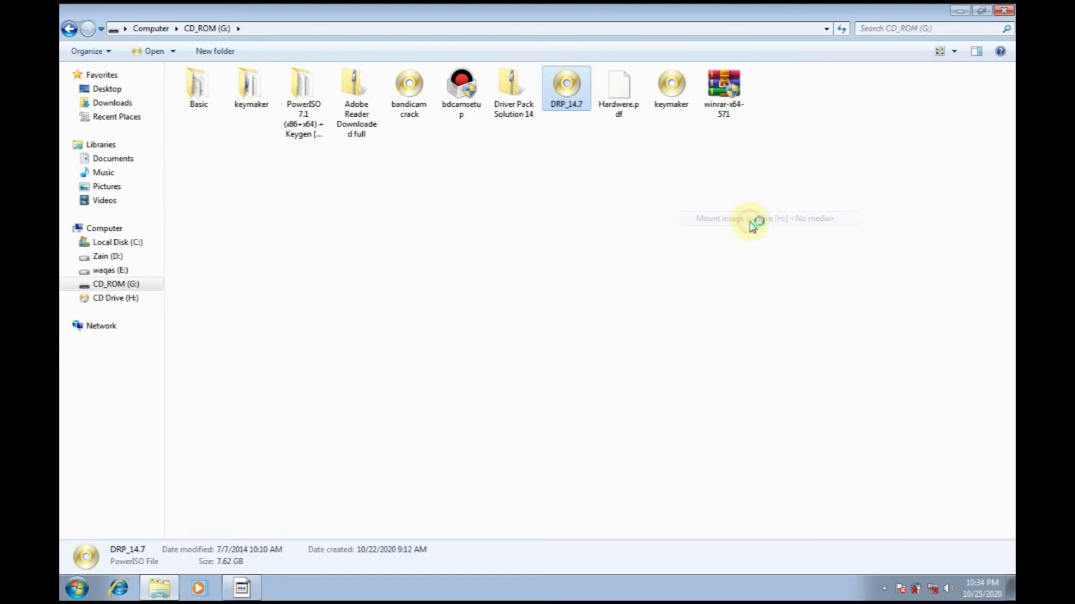
# Step: Run DriverPackSolution from the mounted drive H: and decline downloading updated driverpacks
pyautogui.click(124, 301)
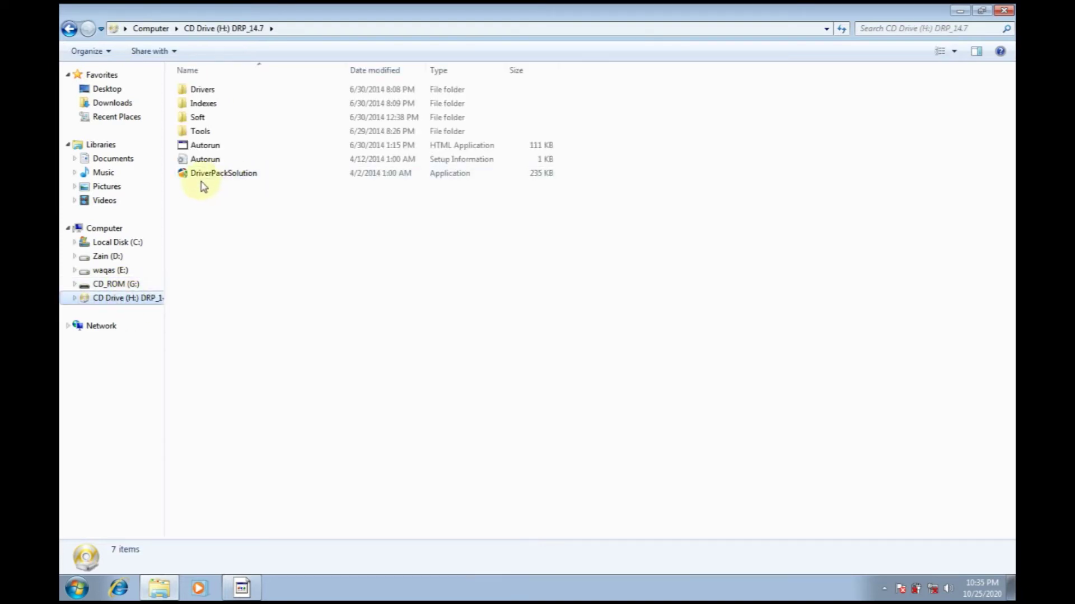
pyautogui.doubleClick(235, 176)
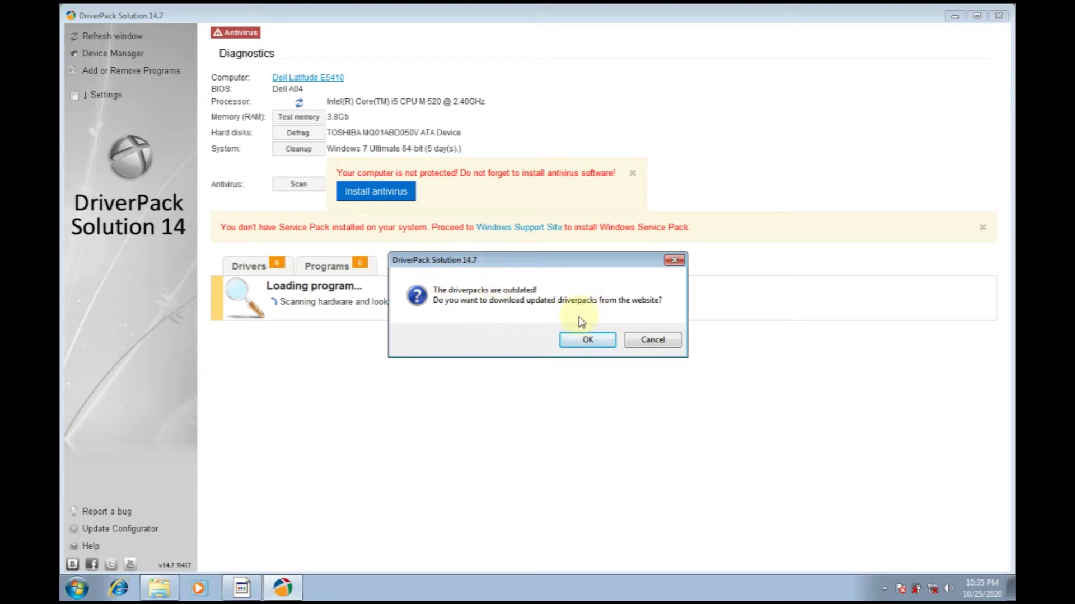
pyautogui.click(653, 341)
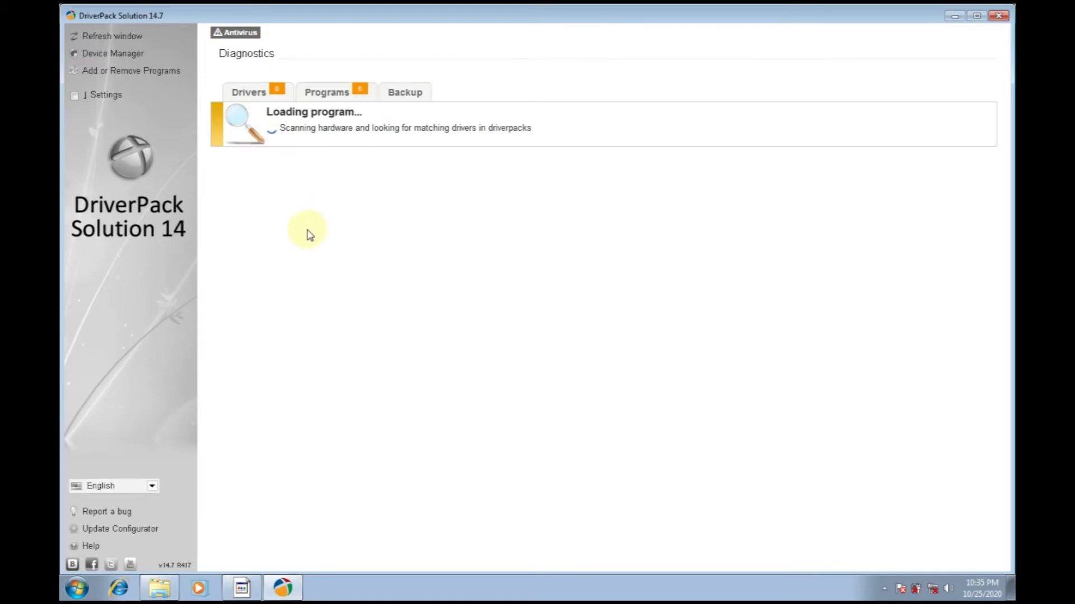
# Step: Enable Expert mode and select all listed drivers except Sound Card IDT and Interface HDMI
pyautogui.click(76, 96)
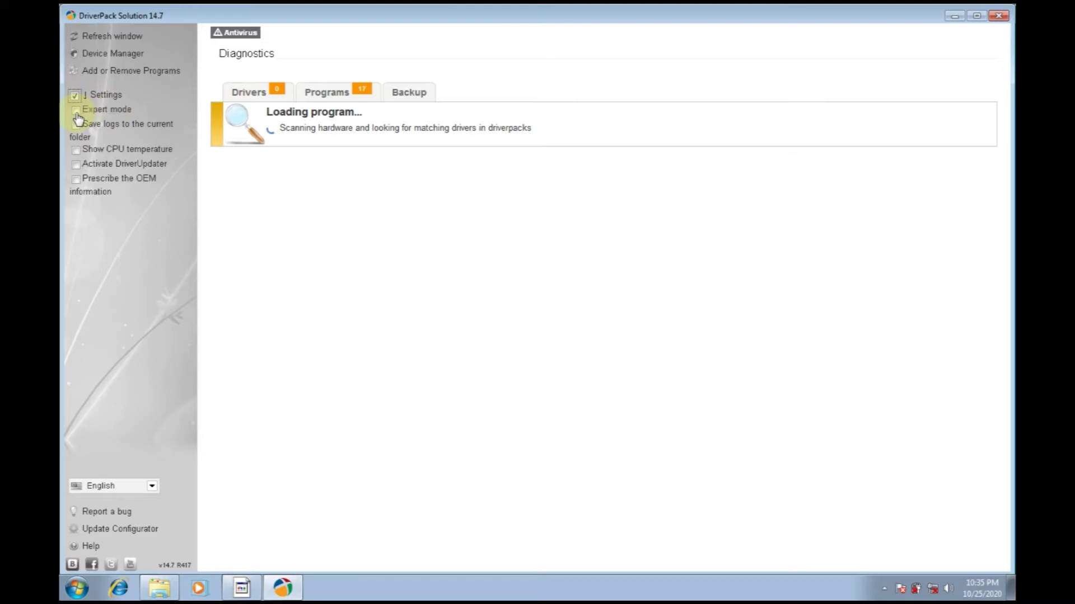
pyautogui.click(76, 110)
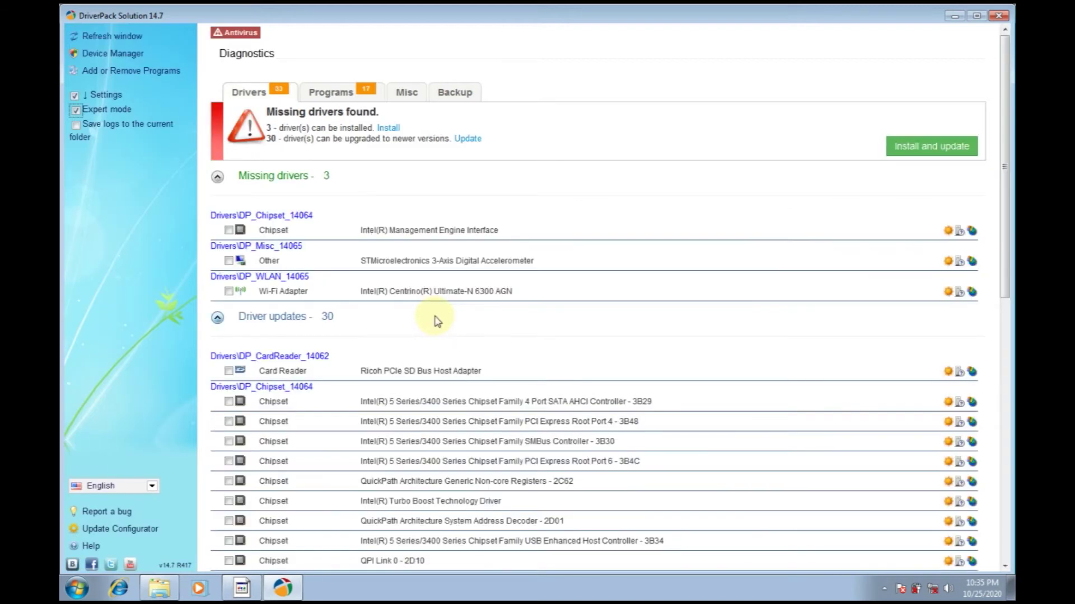
pyautogui.scroll(-9, 455, 288)
pyautogui.scroll(-2, 456, 294)
pyautogui.click(239, 539)
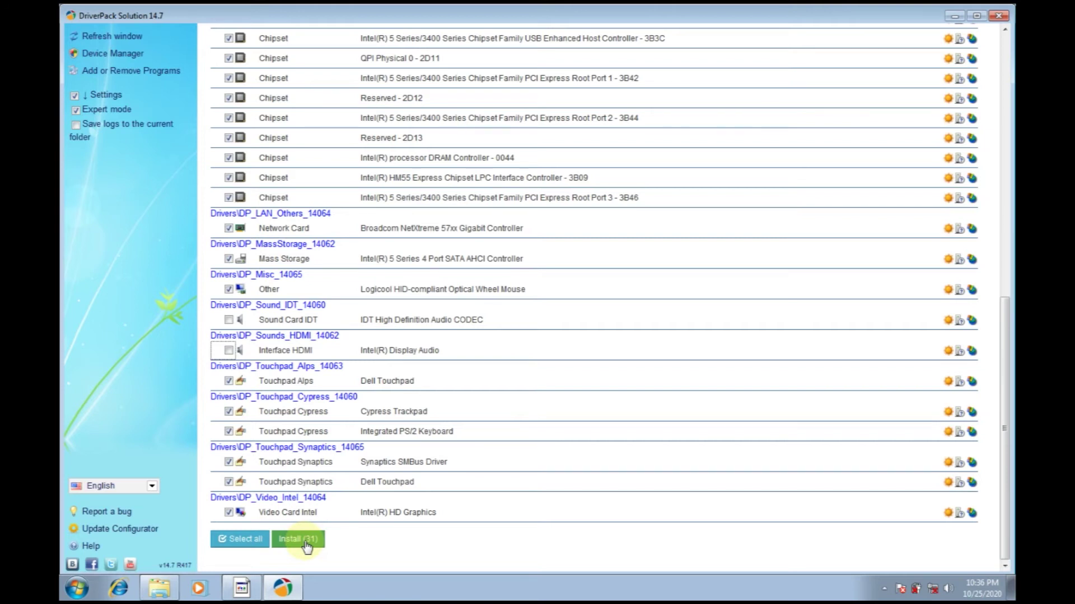
# Step: Install the selected drivers, accepting the duplicate driverpacks and the unverified driver software, and decline the computer restart
pyautogui.click(306, 543)
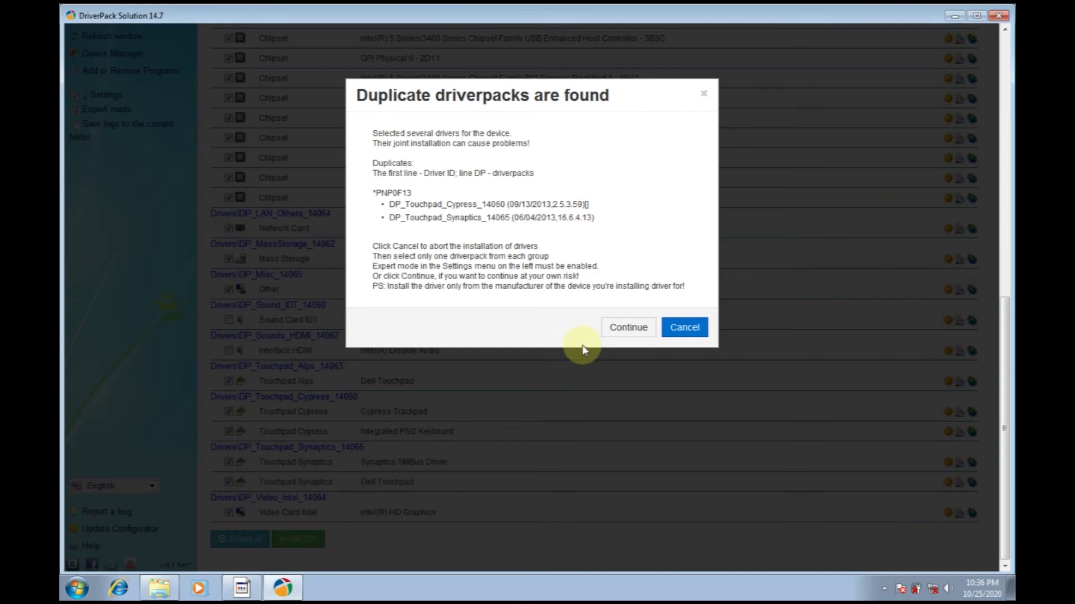
pyautogui.click(625, 329)
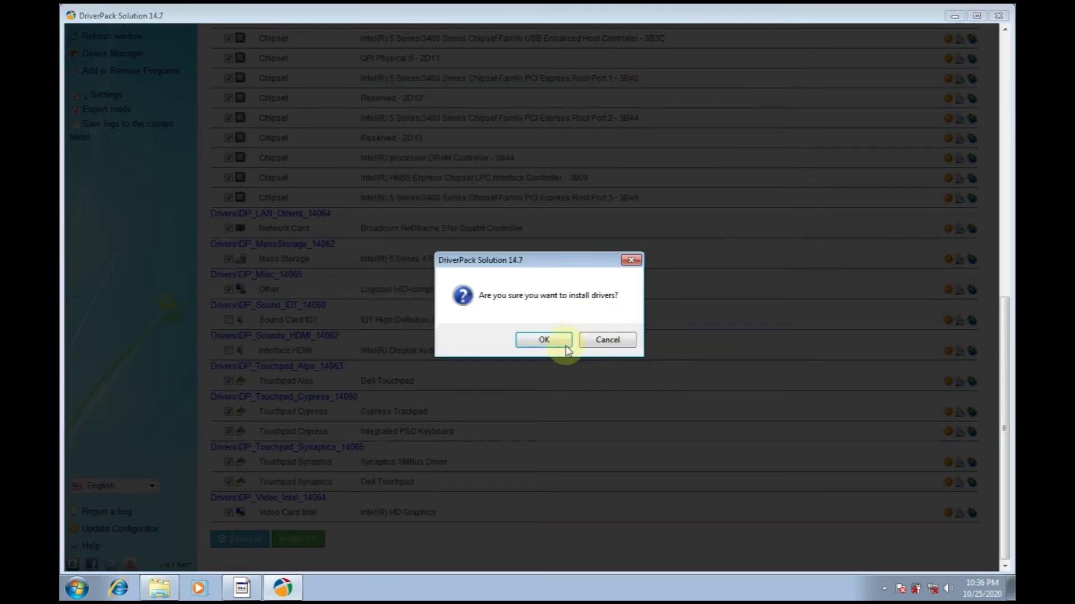
pyautogui.click(548, 342)
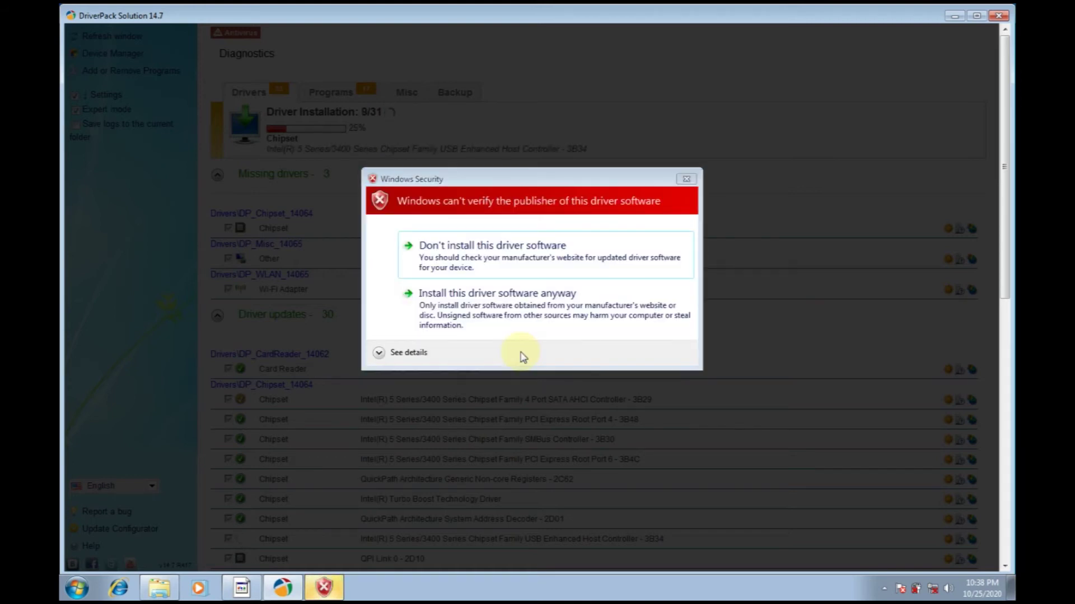
pyautogui.click(553, 308)
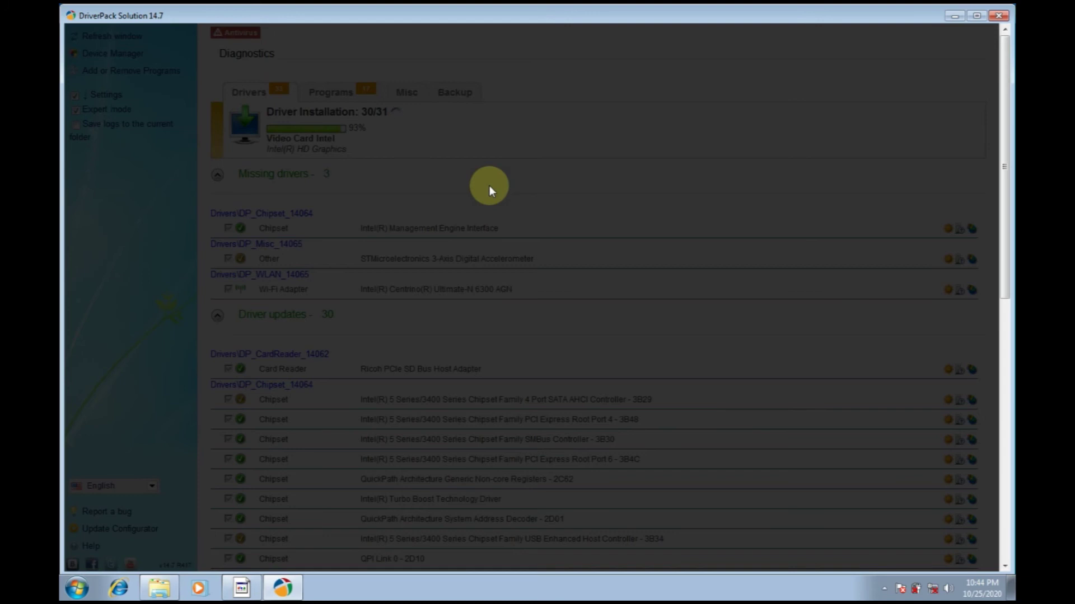
pyautogui.scroll(-10, 487, 190)
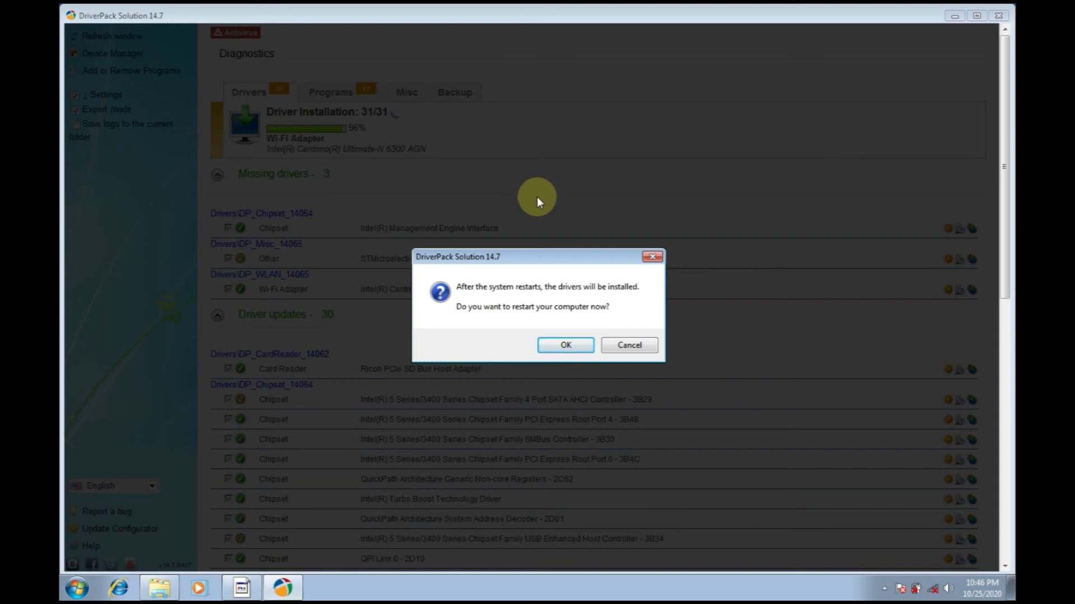
pyautogui.click(628, 346)
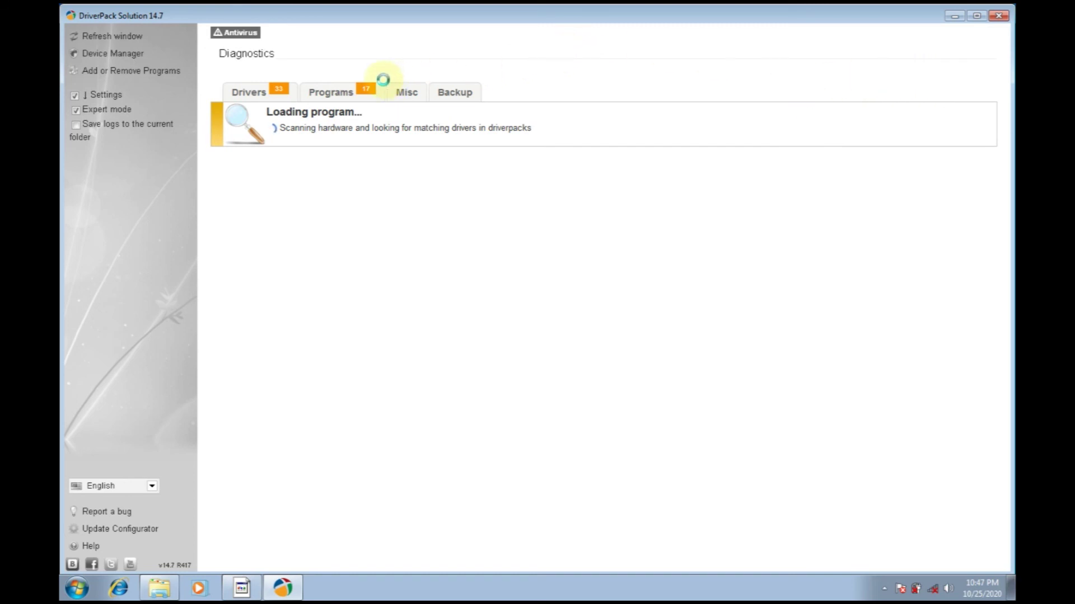
# Step: Open the overview of programs that can be installed
pyautogui.click(347, 98)
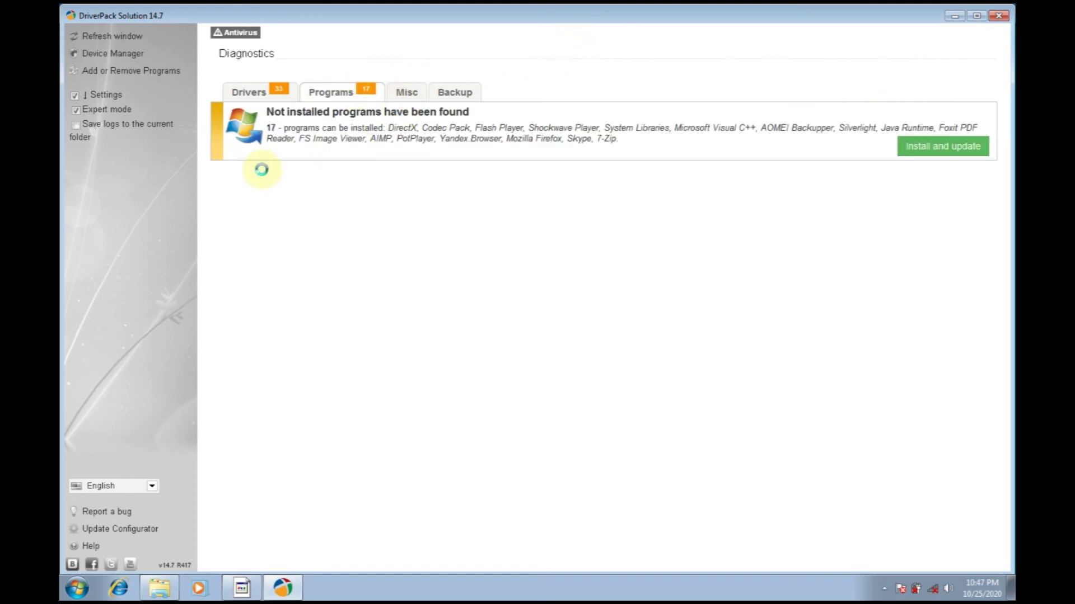